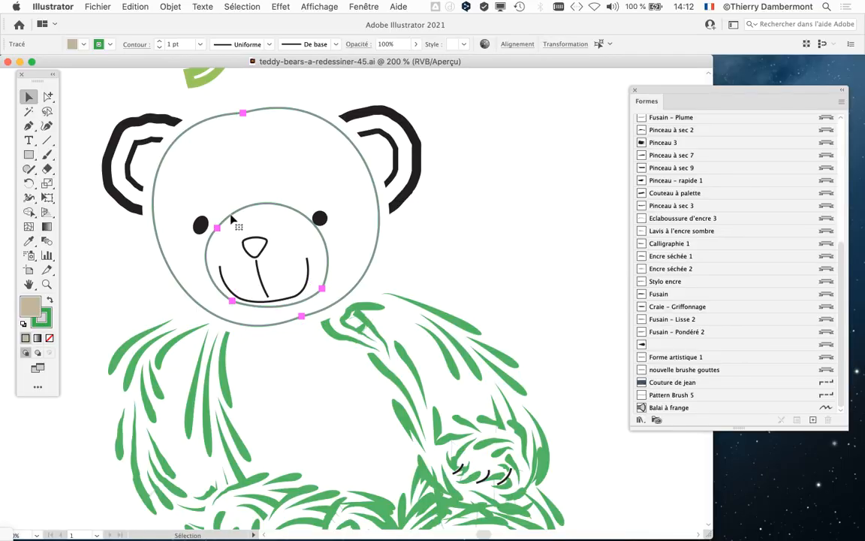
# Step: Apply the "nouvelle brushe gouttes" art brush to the selected head and muzzle outlines
pyautogui.moveTo(618, 88)
pyautogui.mouseDown()
pyautogui.moveTo(486, 58)
pyautogui.moveTo(440, 17)
pyautogui.mouseUp()
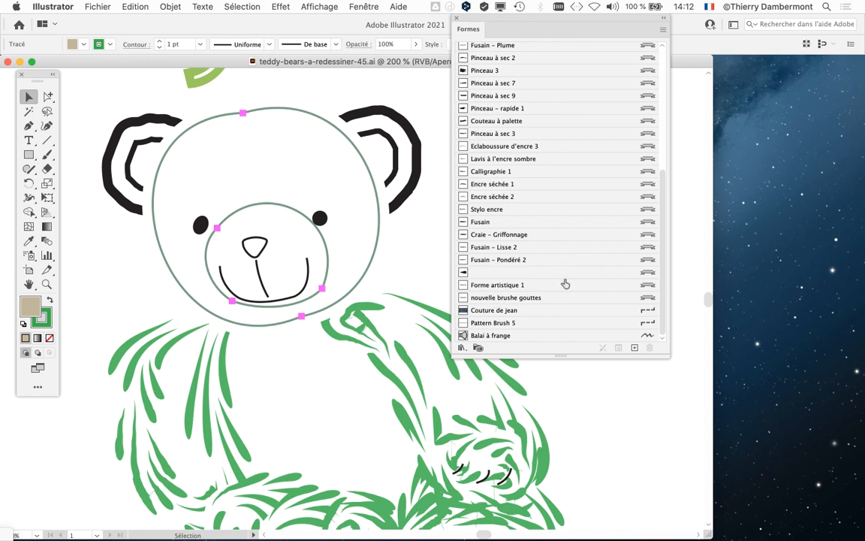
pyautogui.press('a')
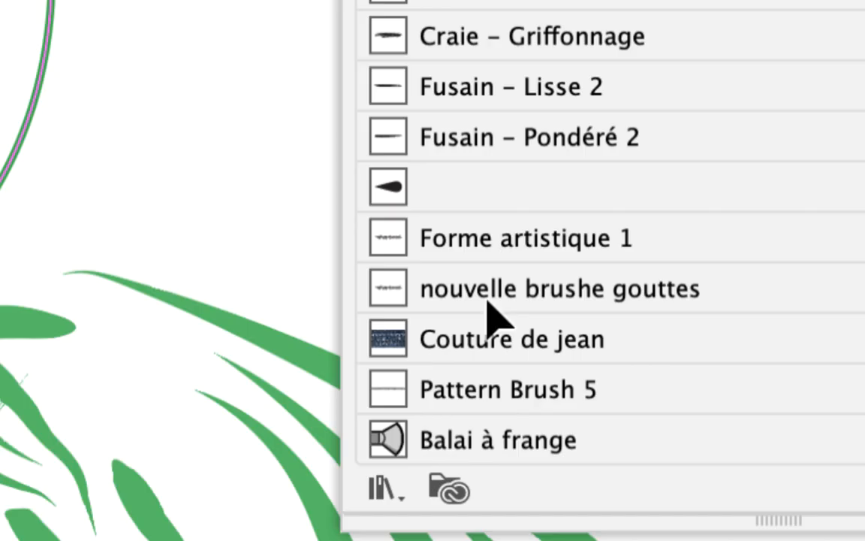
pyautogui.click(487, 299)
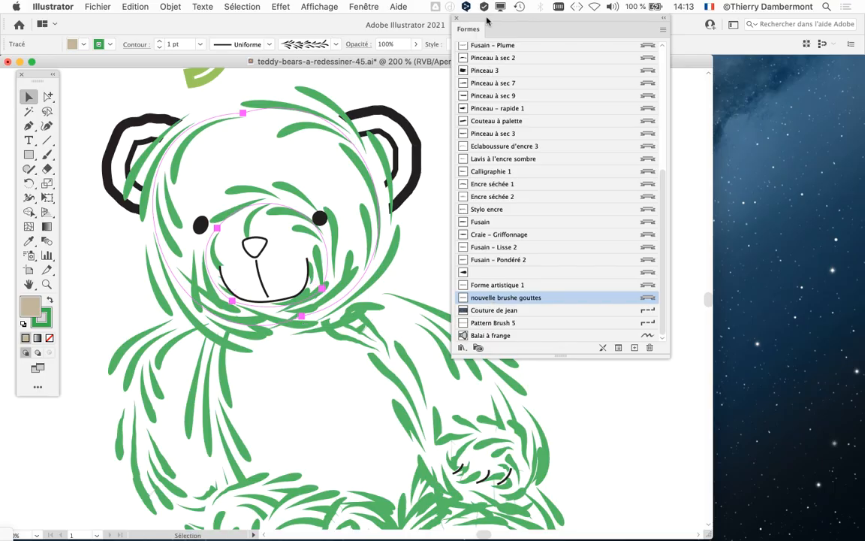
pyautogui.moveTo(487, 21); pyautogui.dragTo(642, 103)
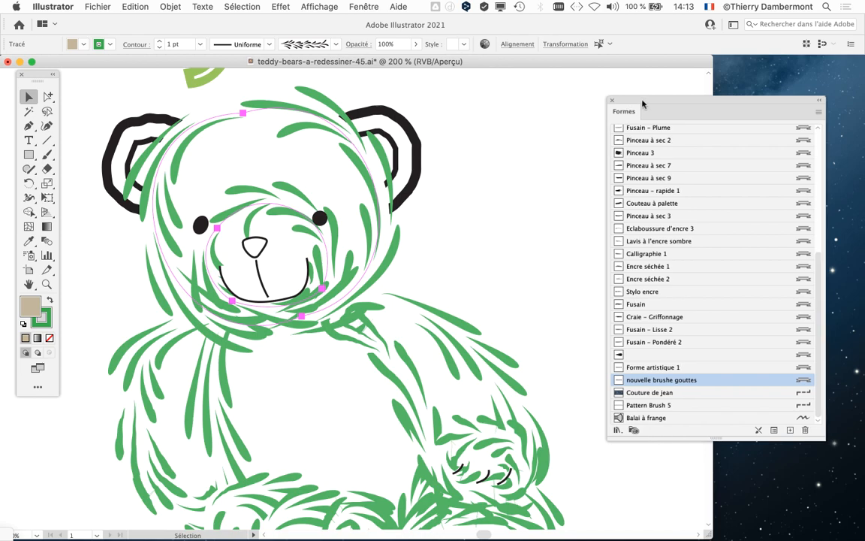
pyautogui.moveTo(642, 105); pyautogui.dragTo(599, 89)
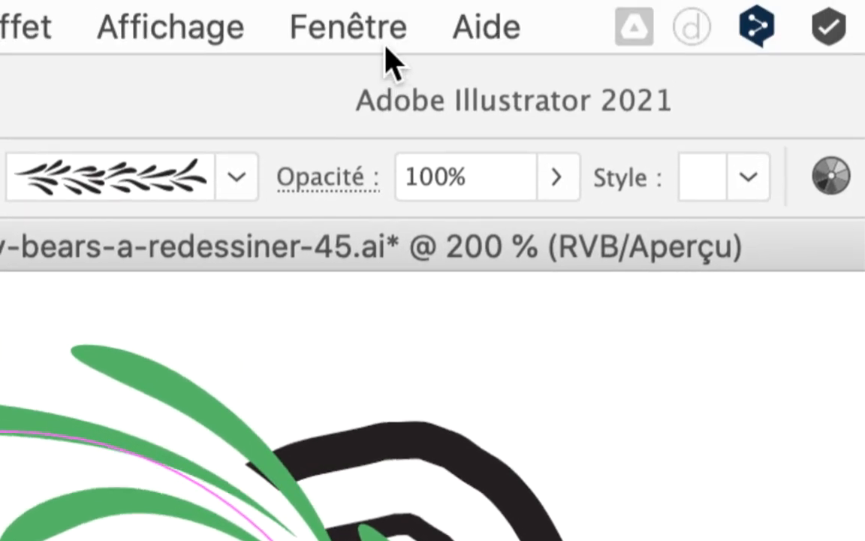
# Step: Display the Contour (stroke) settings, arrange them clear of the bear, and deselect the head and muzzle outlines
pyautogui.click(386, 30)
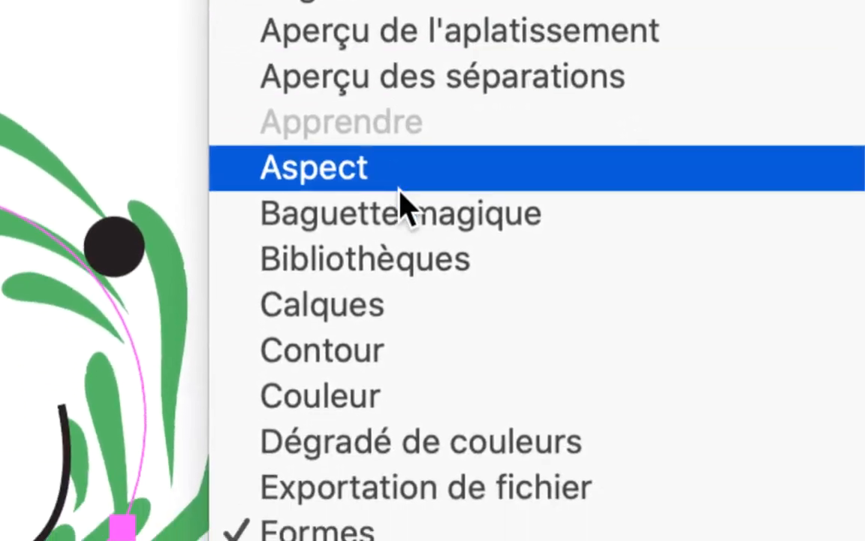
pyautogui.click(450, 362)
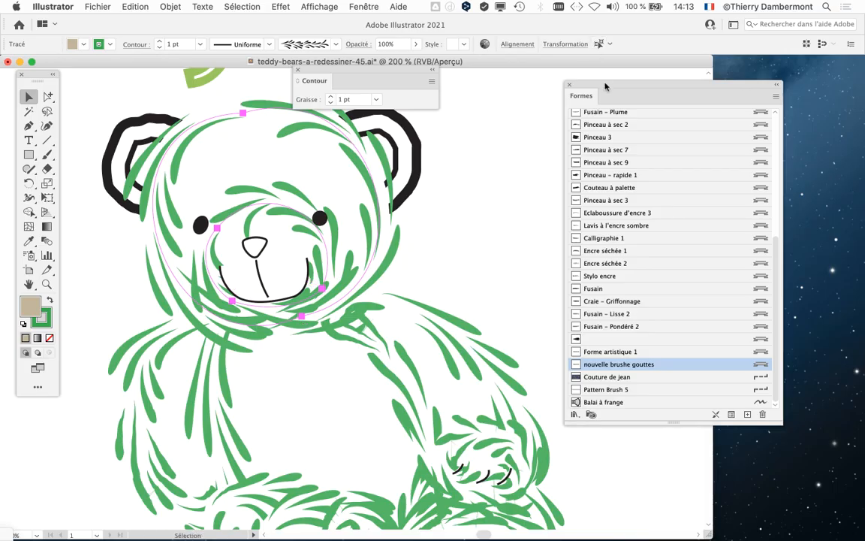
pyautogui.moveTo(606, 84); pyautogui.dragTo(736, 104)
pyautogui.moveTo(367, 73); pyautogui.dragTo(560, 164)
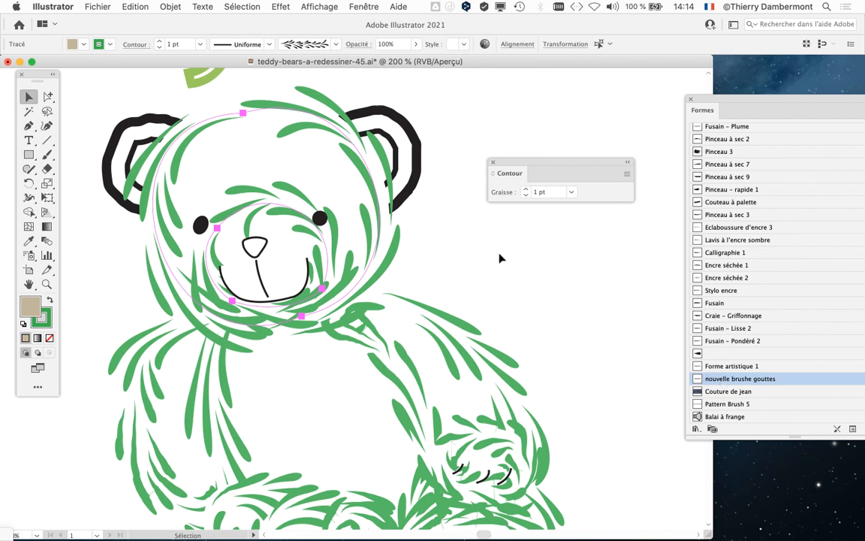
pyautogui.moveTo(507, 174); pyautogui.dragTo(495, 96)
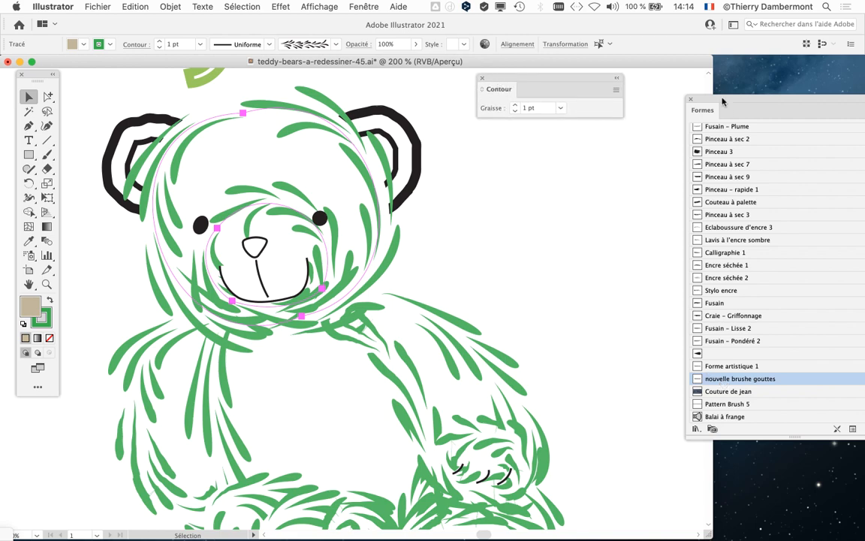
pyautogui.moveTo(719, 99); pyautogui.dragTo(670, 73)
pyautogui.scroll(-1, 477, 241)
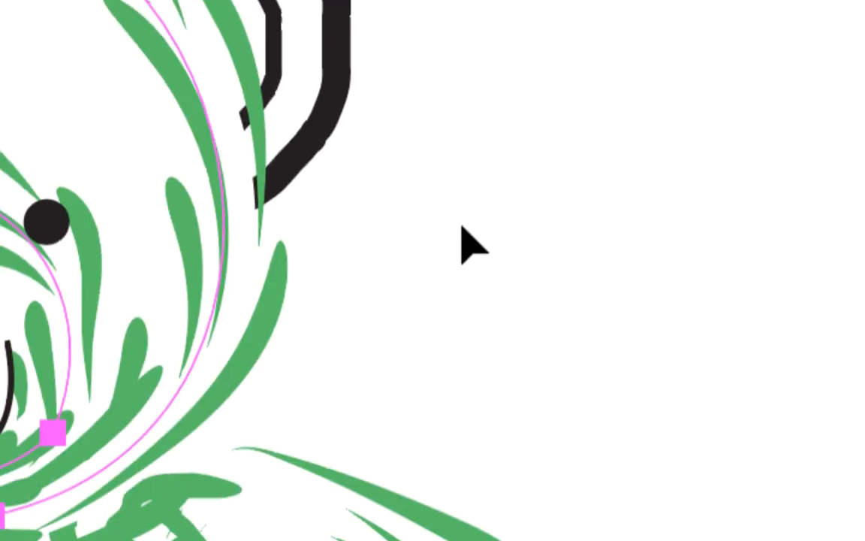
pyautogui.click(464, 241)
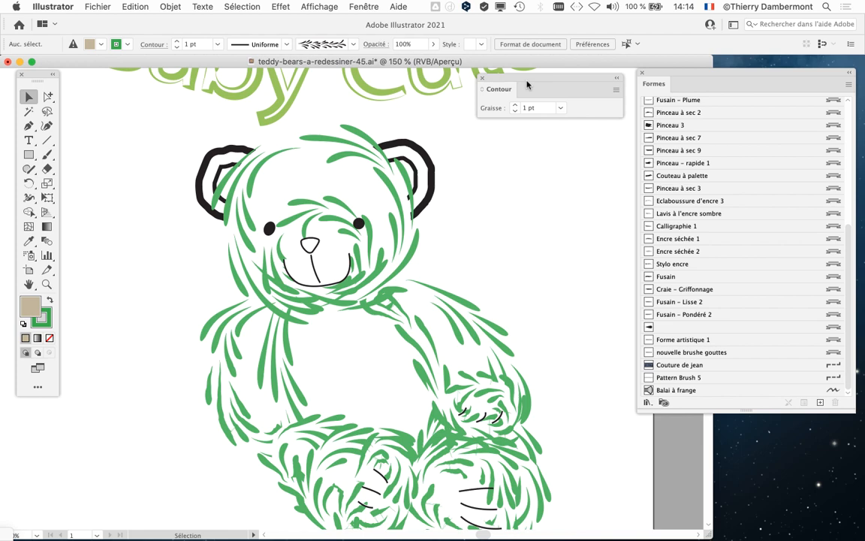
# Step: Set the "nouvelle brushe gouttes" brush's fixed width to 54% and apply the change to the existing strokes
pyautogui.moveTo(525, 79); pyautogui.dragTo(101, 75)
pyautogui.moveTo(676, 73); pyautogui.dragTo(565, 46)
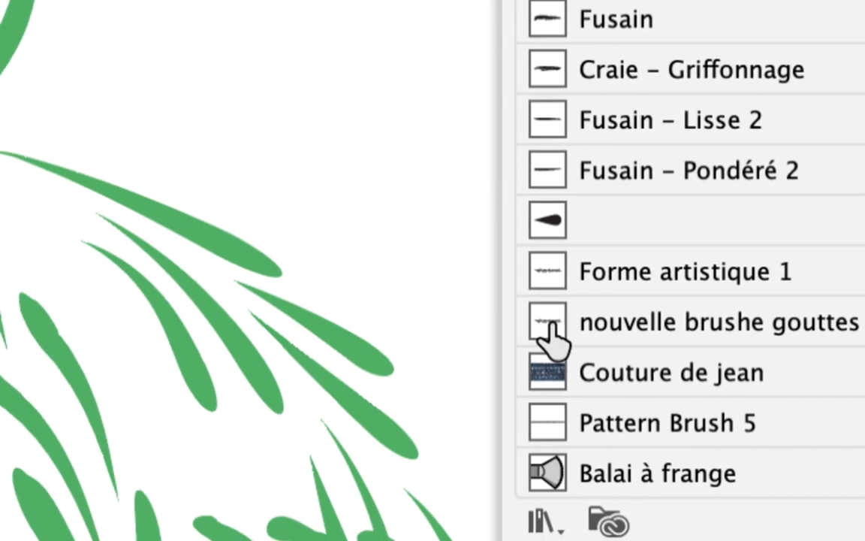
pyautogui.doubleClick(483, 323)
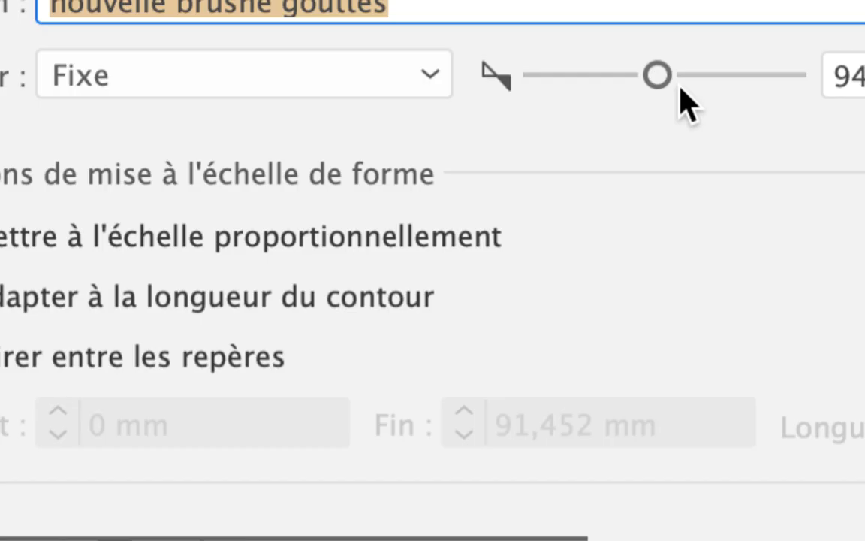
pyautogui.moveTo(639, 76); pyautogui.dragTo(662, 86)
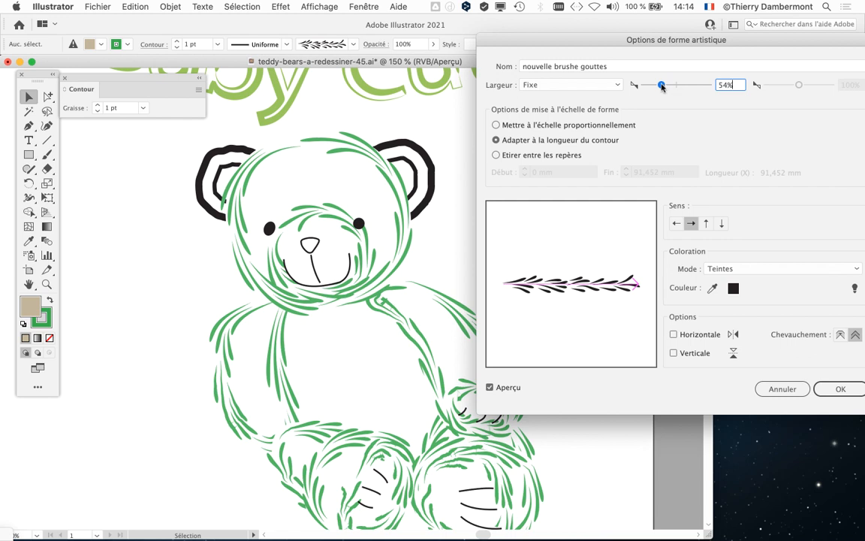
pyautogui.click(841, 389)
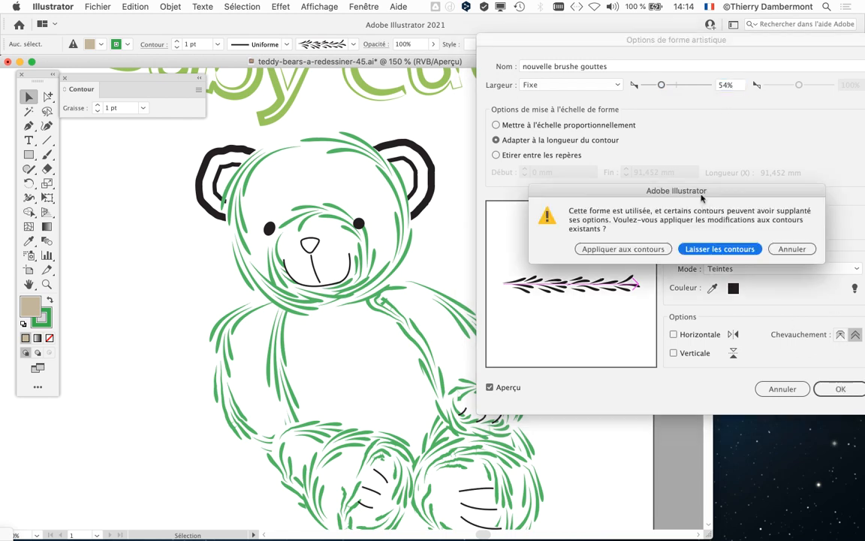
pyautogui.moveTo(702, 197); pyautogui.dragTo(590, 87)
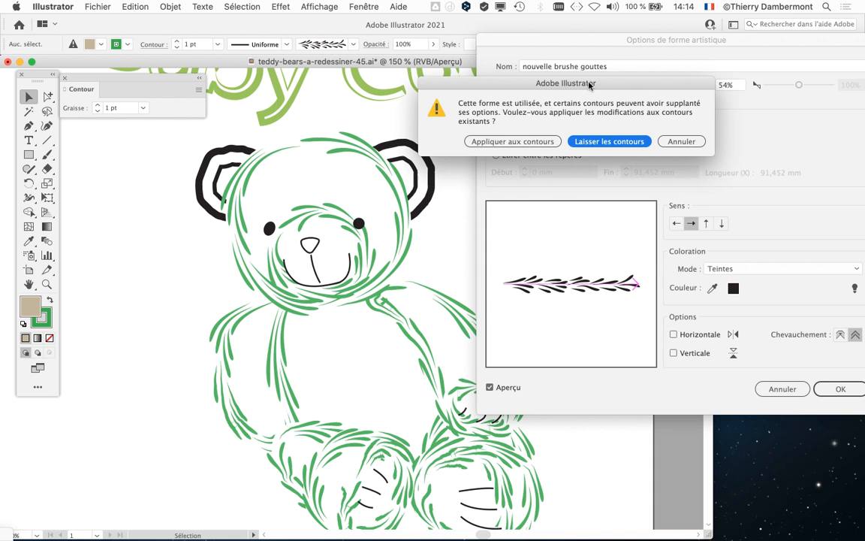
pyautogui.click(495, 144)
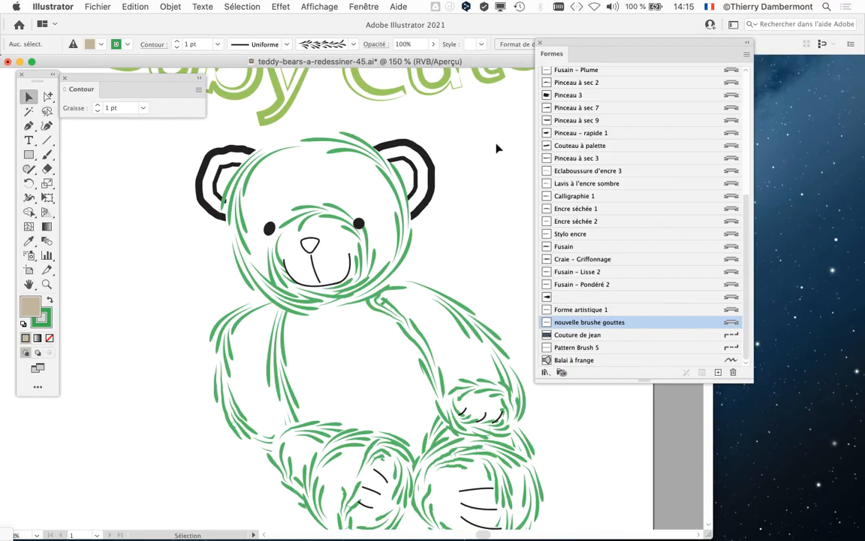
# Step: Select the bear's head and muzzle outlines together in outline view, and return to the colour preview
pyautogui.moveTo(584, 43); pyautogui.dragTo(666, 60)
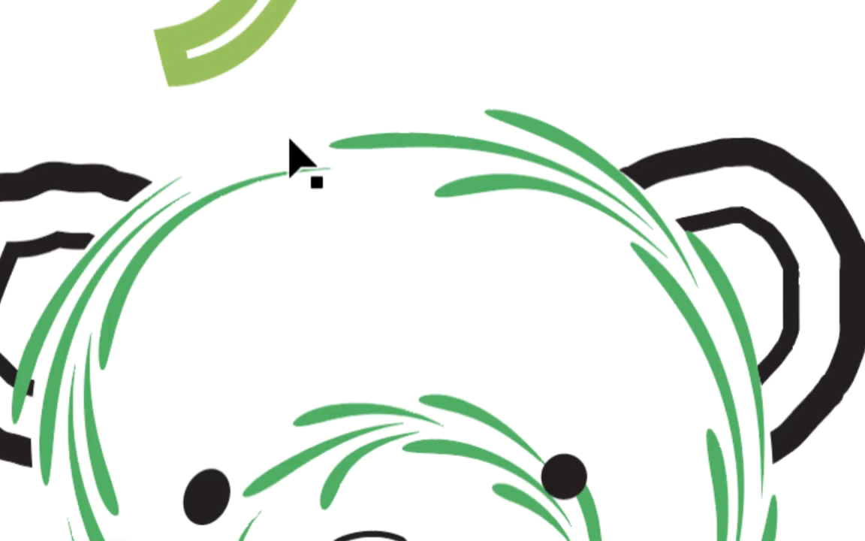
pyautogui.press('a')
pyautogui.hotkey('ctrl', 'y')
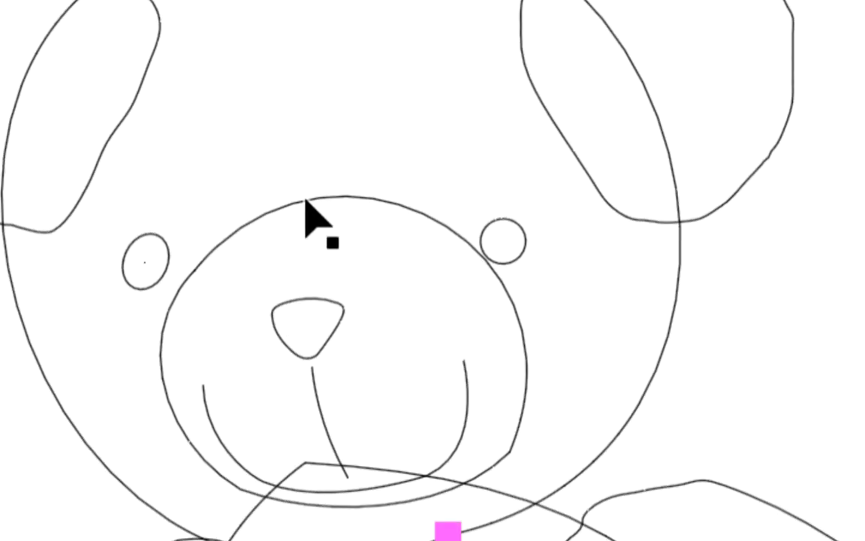
pyautogui.keyDown('shift'); pyautogui.click(310, 241); pyautogui.keyUp('shift')
pyautogui.hotkey('ctrl', '-')
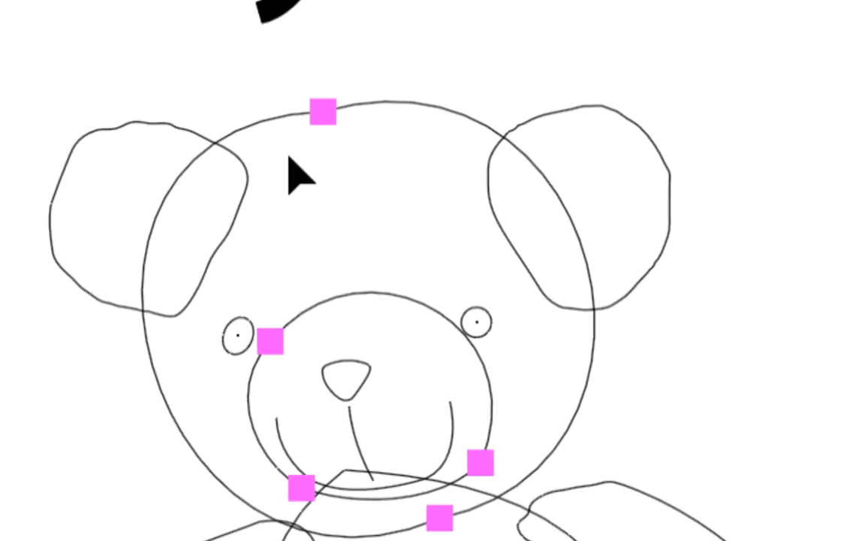
pyautogui.click(265, 97)
pyautogui.click(286, 150)
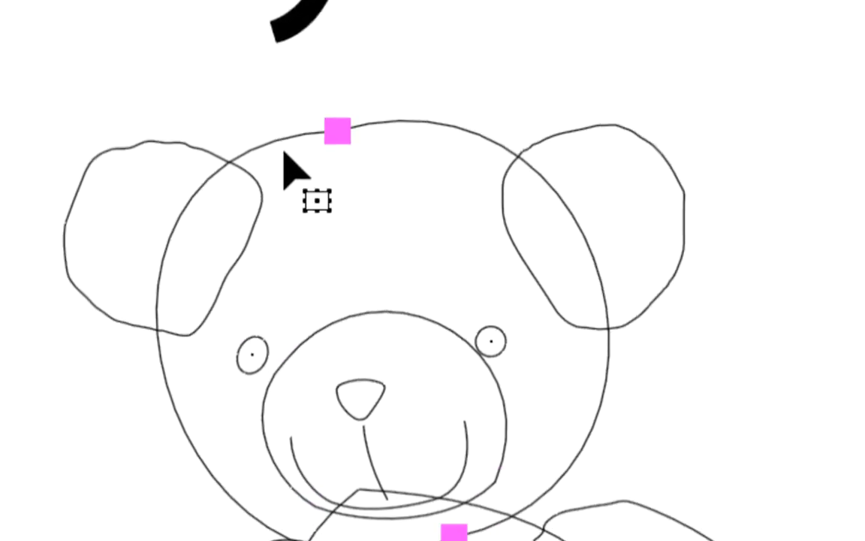
pyautogui.keyDown('shift'); pyautogui.click(295, 185); pyautogui.keyUp('shift')
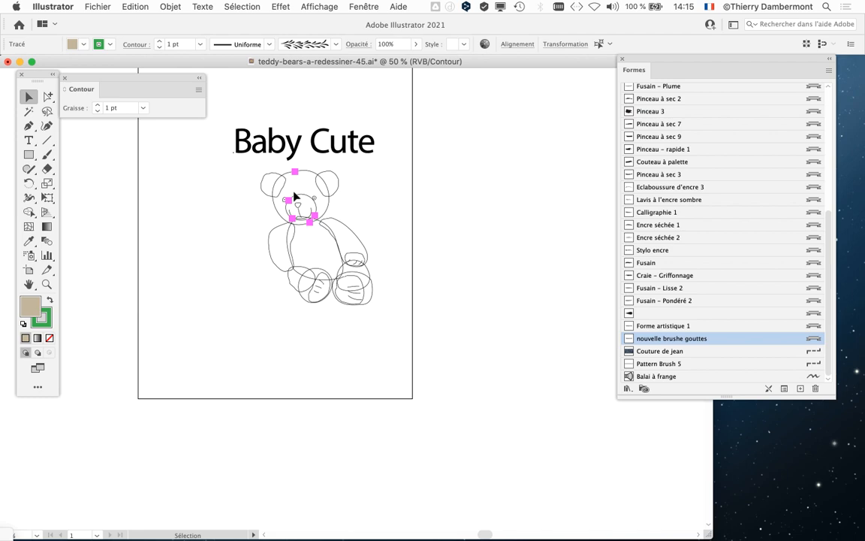
pyautogui.scroll(3, 294, 191)
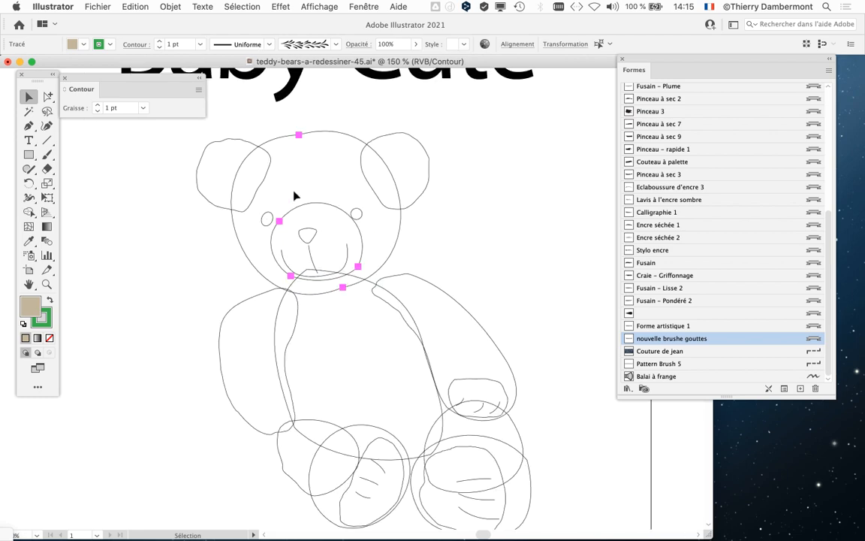
pyautogui.moveTo(255, 211); pyautogui.dragTo(186, 232)
pyautogui.press('super+y')
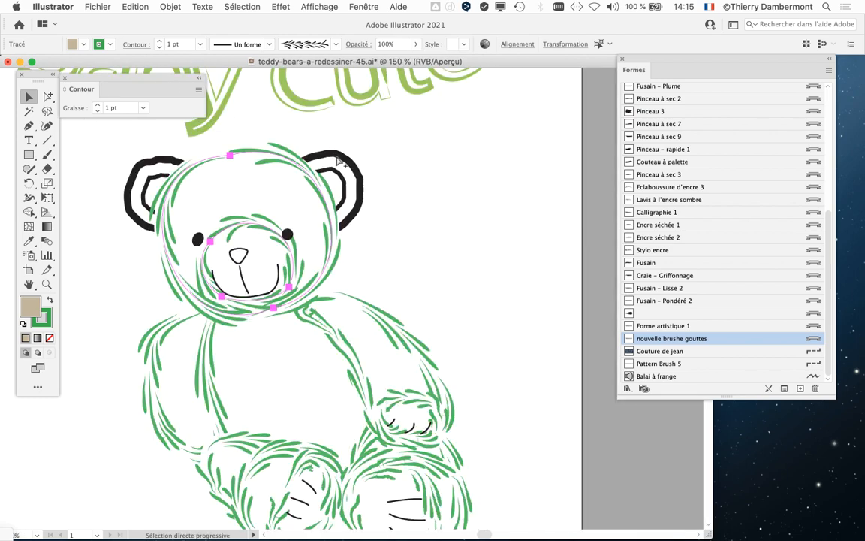
pyautogui.scroll(1, 242, 217)
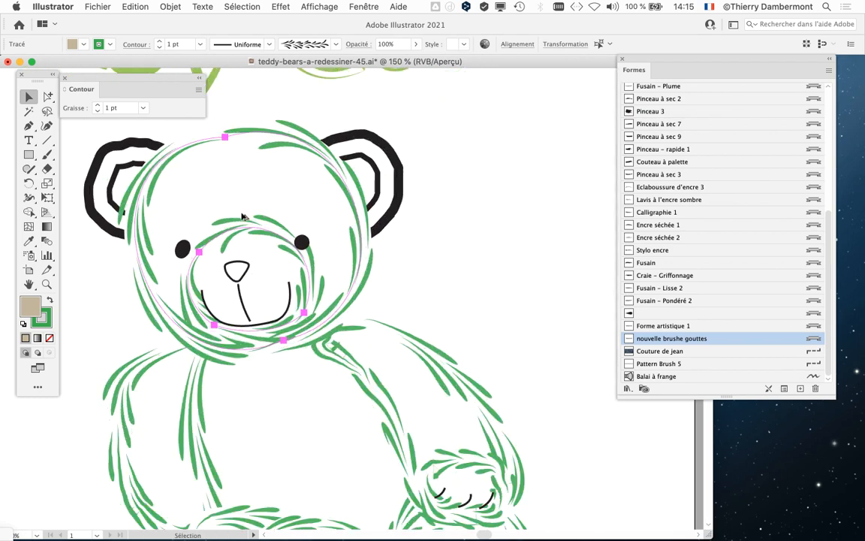
# Step: Set the stroke weight of the selected head and muzzle outlines to 0,5 pt
pyautogui.moveTo(132, 84); pyautogui.dragTo(485, 170)
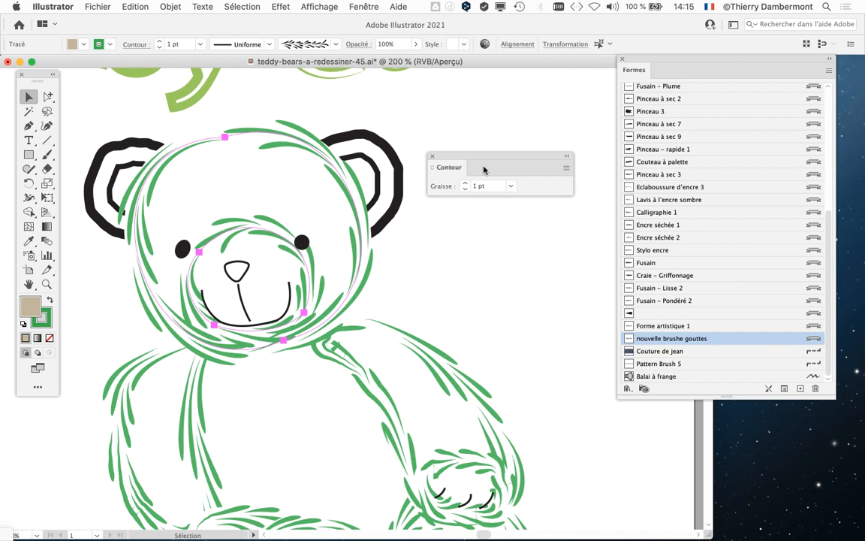
pyautogui.moveTo(485, 170); pyautogui.dragTo(465, 116)
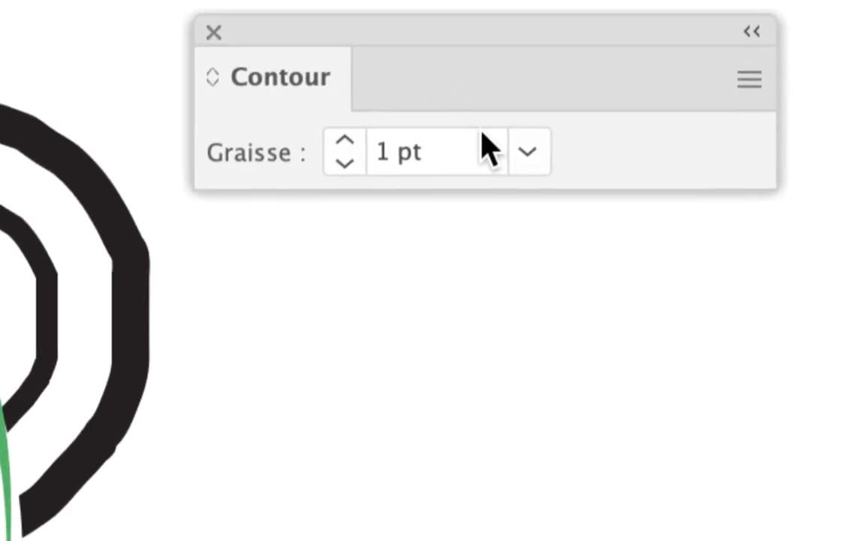
pyautogui.click(590, 225)
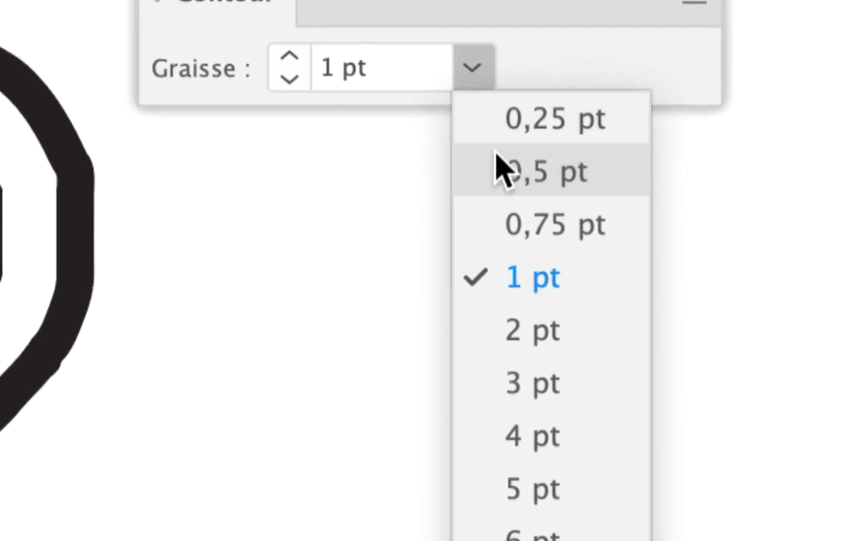
pyautogui.click(459, 42)
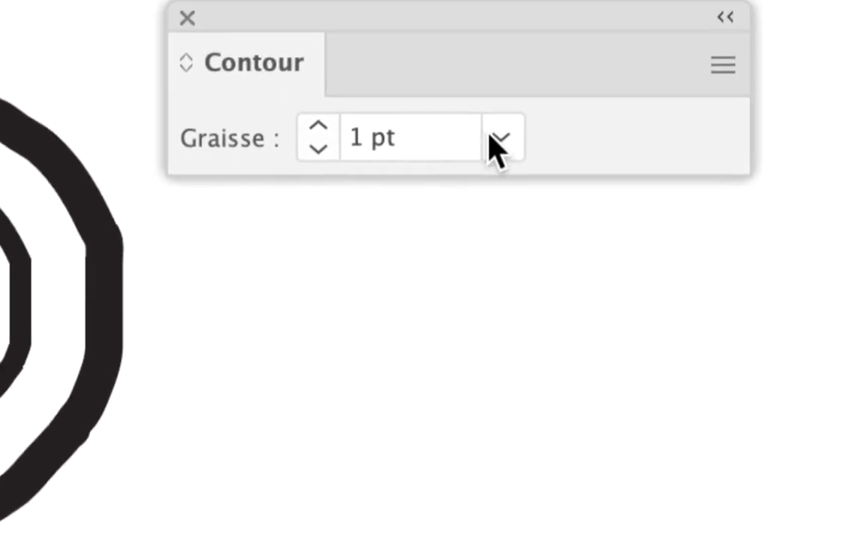
pyautogui.click(469, 51)
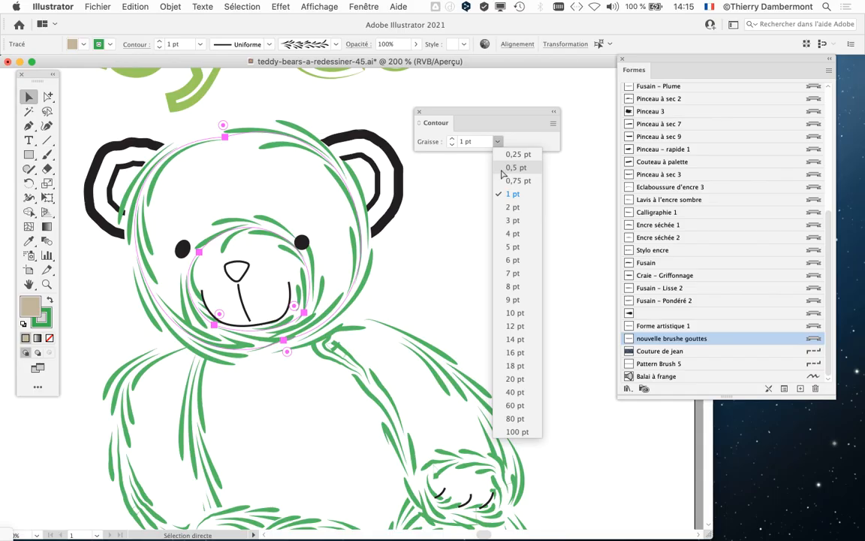
pyautogui.click(500, 166)
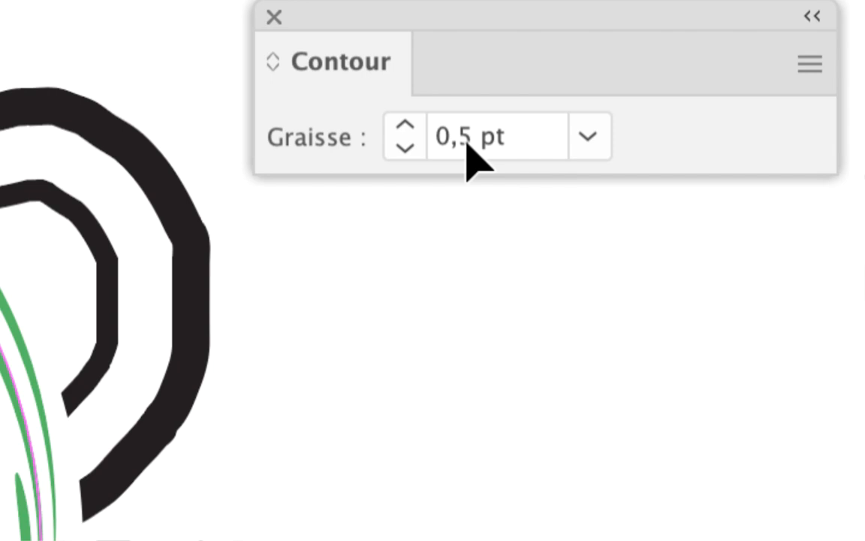
# Step: Set the stroke weight of the head and muzzle outlines to 0,6 pt
pyautogui.doubleClick(466, 139)
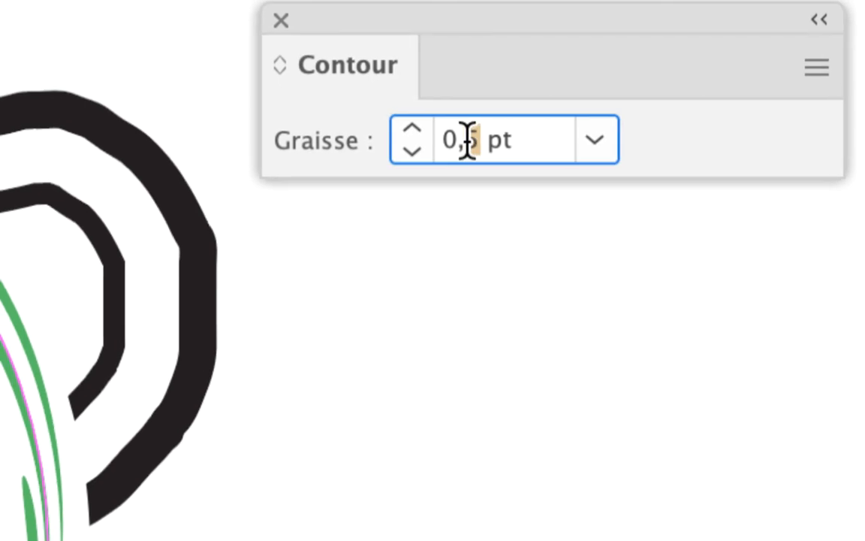
pyautogui.write('6')
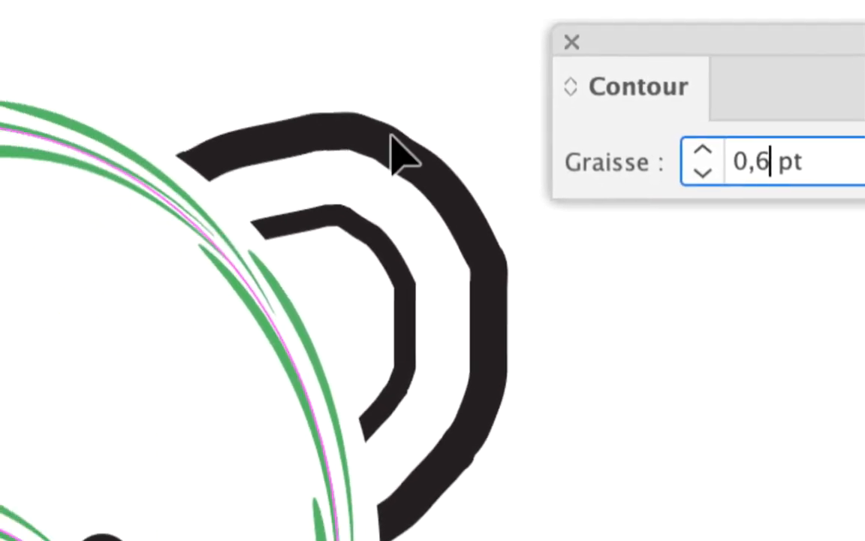
pyautogui.press('Return')
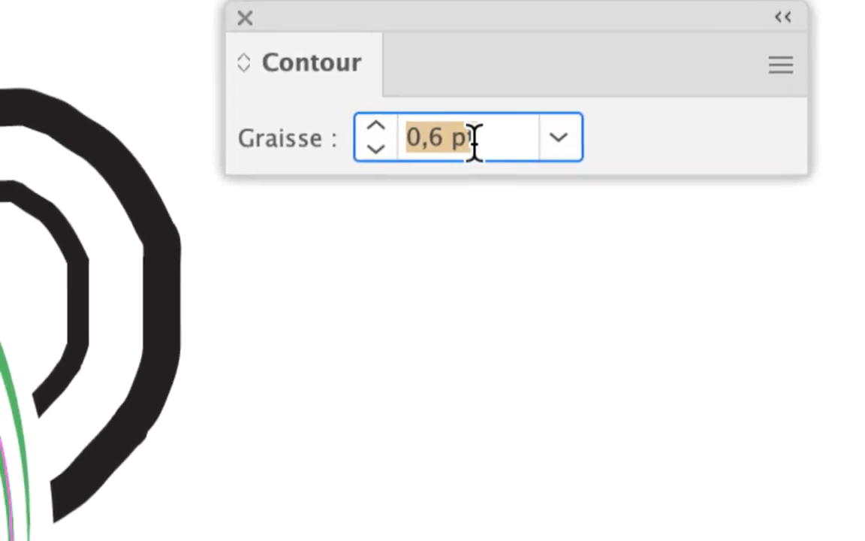
# Step: Set the stroke weight of the selected head and muzzle outlines to 0,7 pt, close the stroke settings and deselect the outlines
pyautogui.click(705, 167)
pyautogui.doubleClick(695, 166)
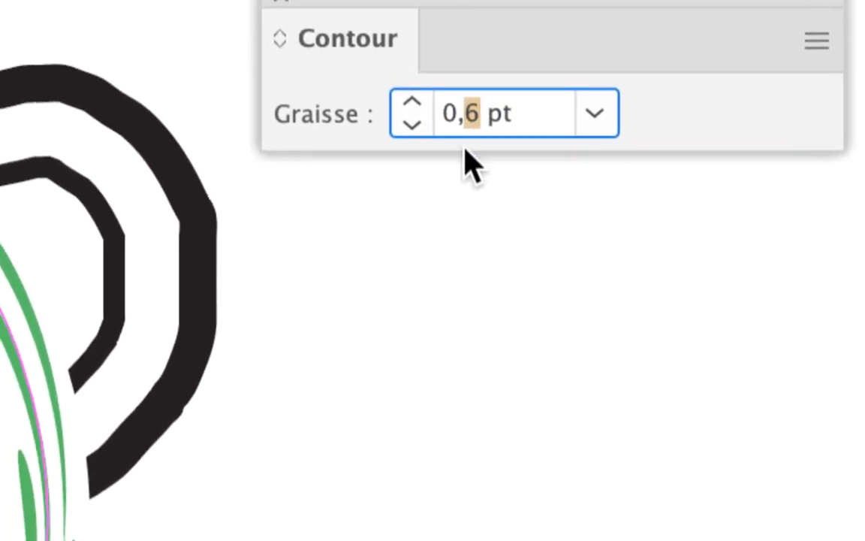
pyautogui.write('7')
pyautogui.press('Return')
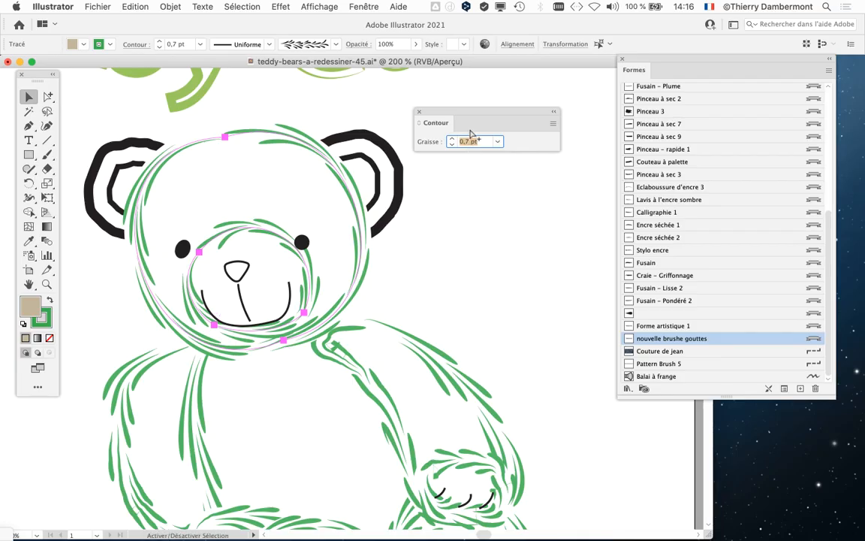
pyautogui.click(420, 112)
pyautogui.scroll(-1, 426, 275)
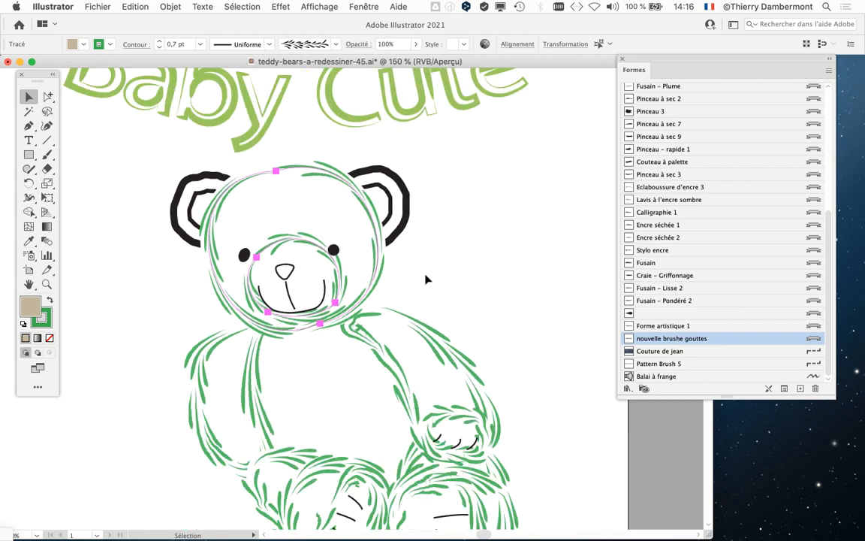
pyautogui.click(430, 272)
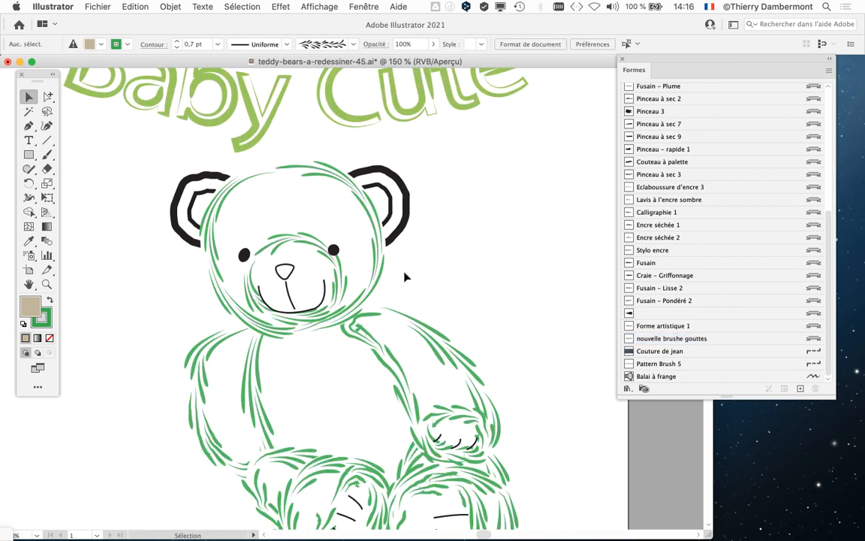
pyautogui.scroll(-1, 406, 275)
pyautogui.scroll(1, 382, 316)
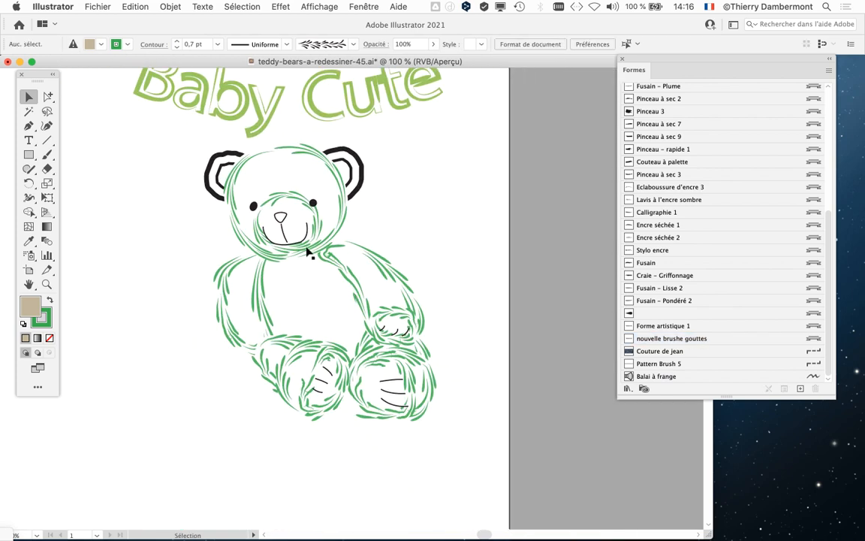
pyautogui.scroll(1, 310, 254)
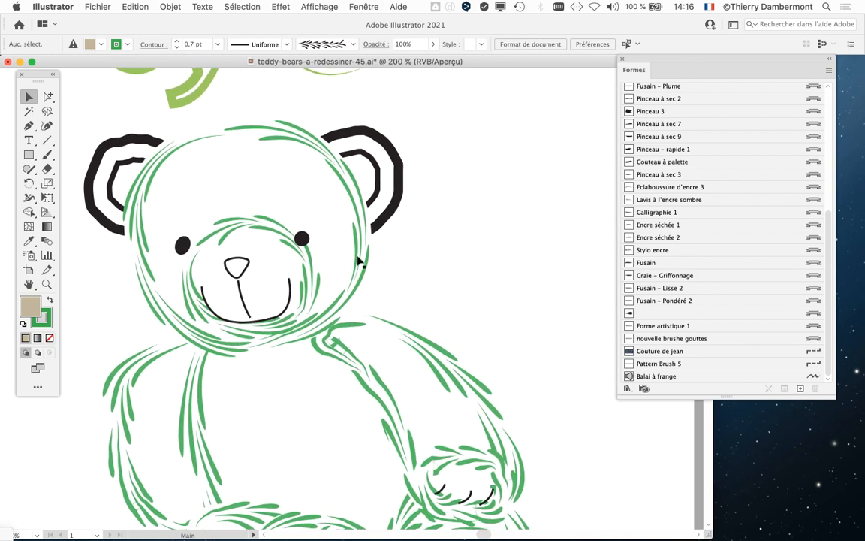
# Step: Save the document as a new version named teddy-bears-a-redessiner-46.ai in the teddy bear 12 folder
pyautogui.click(149, 120)
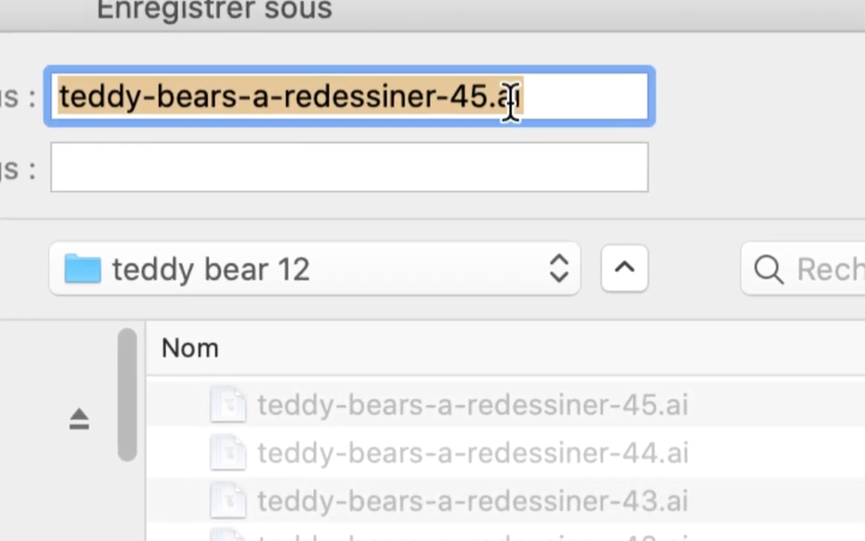
pyautogui.click(486, 98)
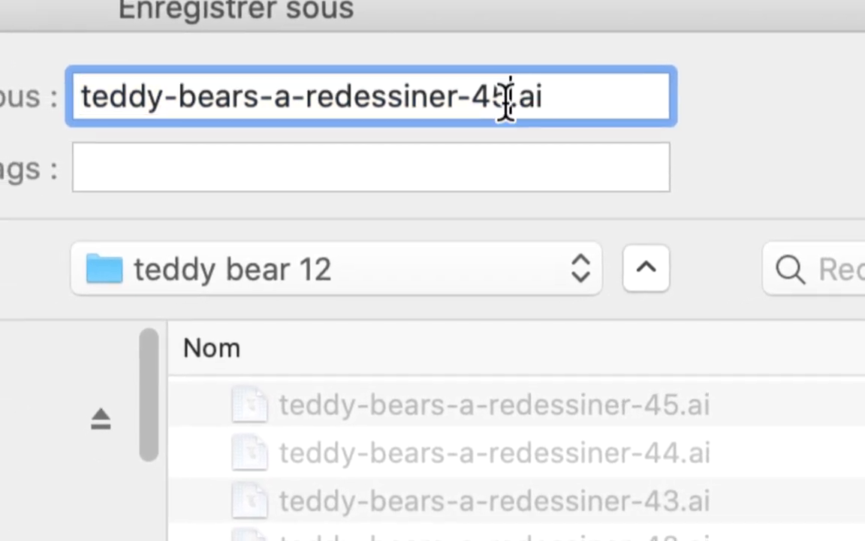
pyautogui.moveTo(487, 98); pyautogui.dragTo(474, 99)
pyautogui.write('6')
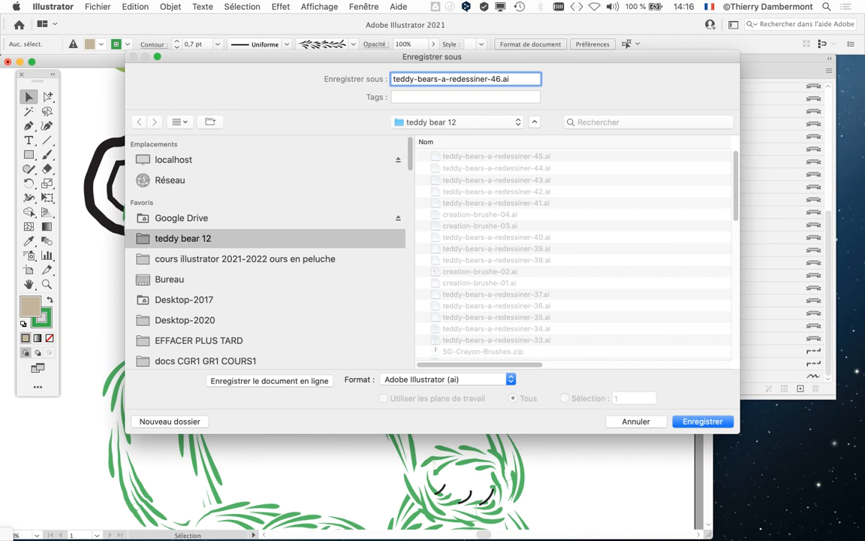
pyautogui.press('Return')
pyautogui.press('Return')
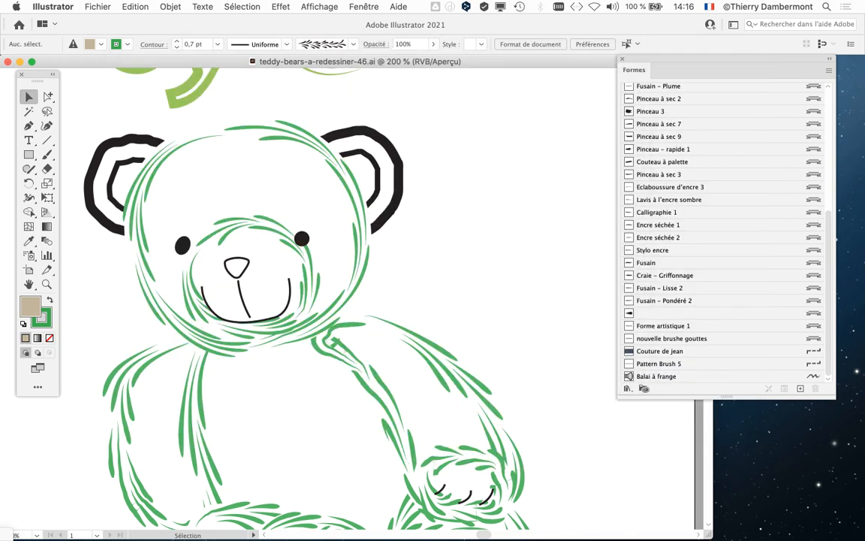
pyautogui.press('super+minus')
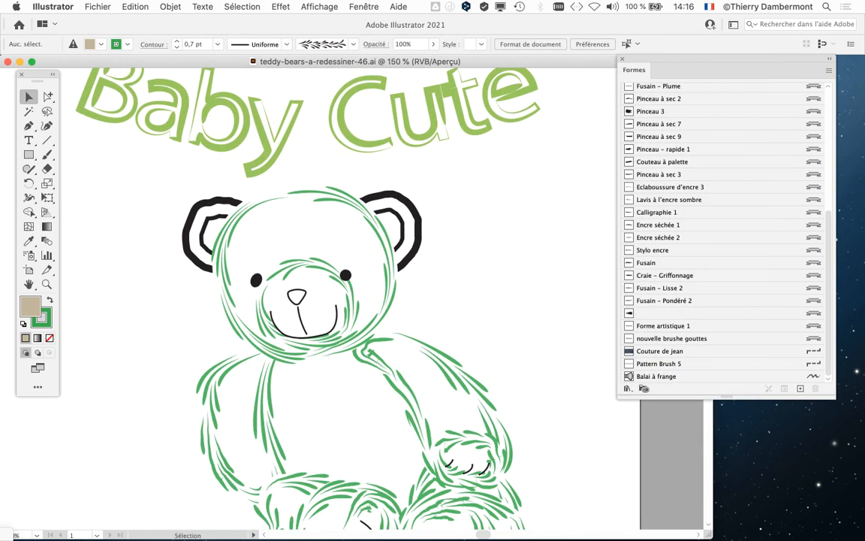
pyautogui.press('super+minus')
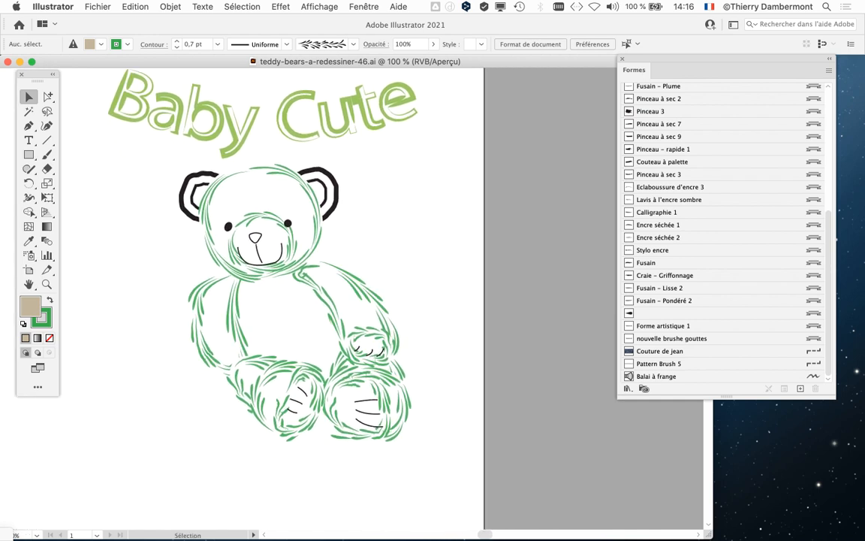